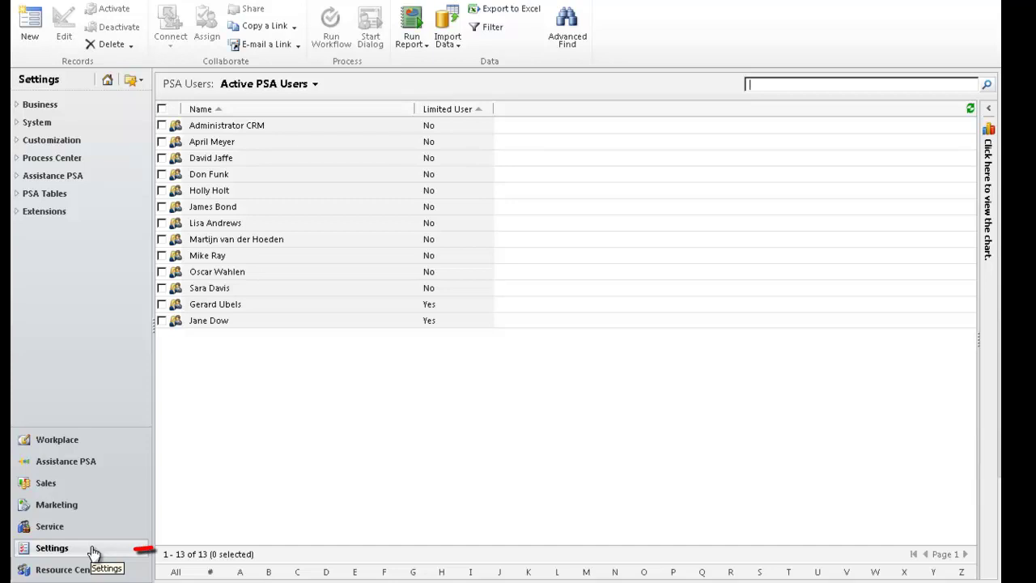
Open the security roles in system administration and list those of the PSA business unit.
click(66, 130)
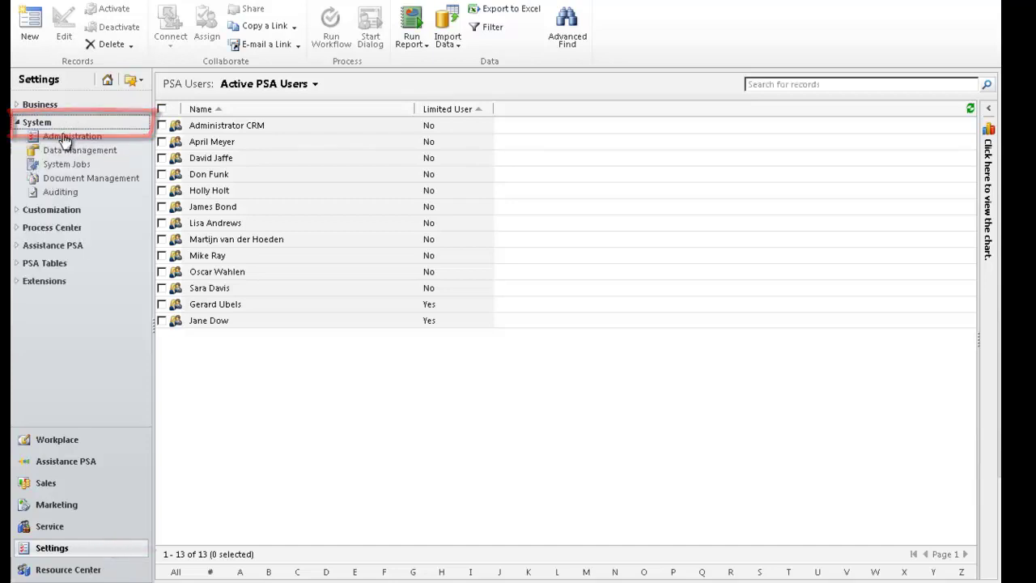
click(62, 138)
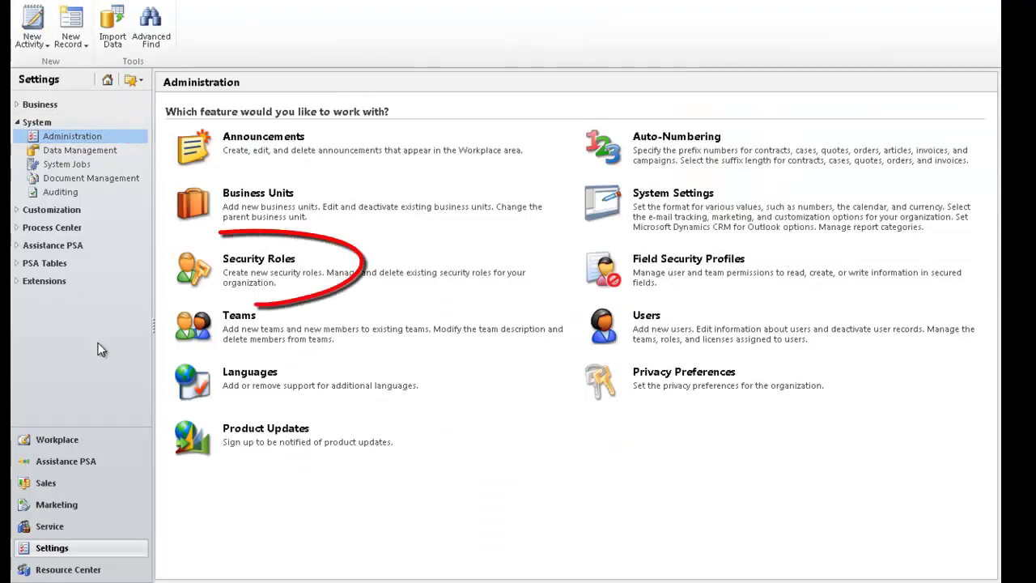
click(297, 266)
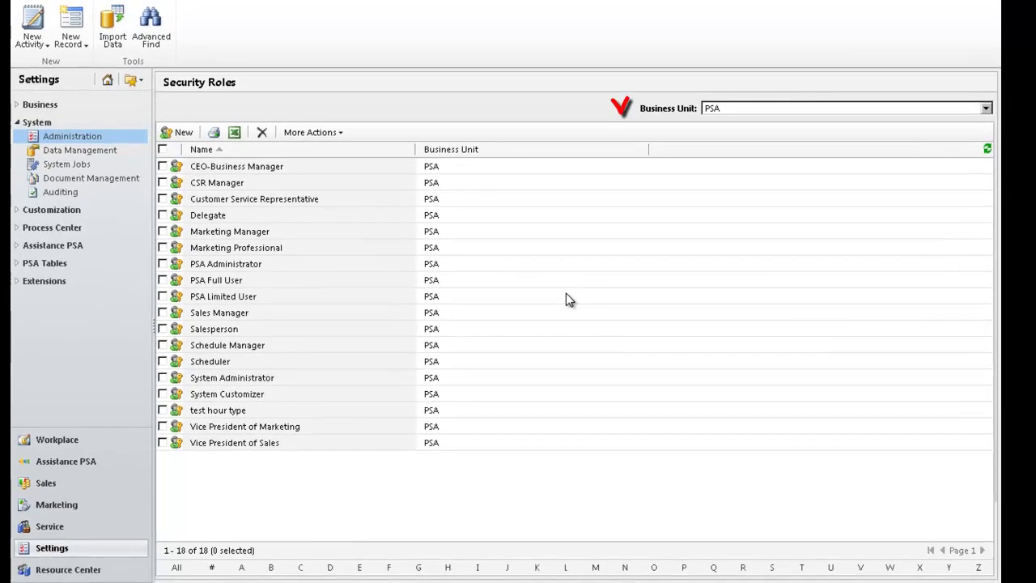
click(985, 108)
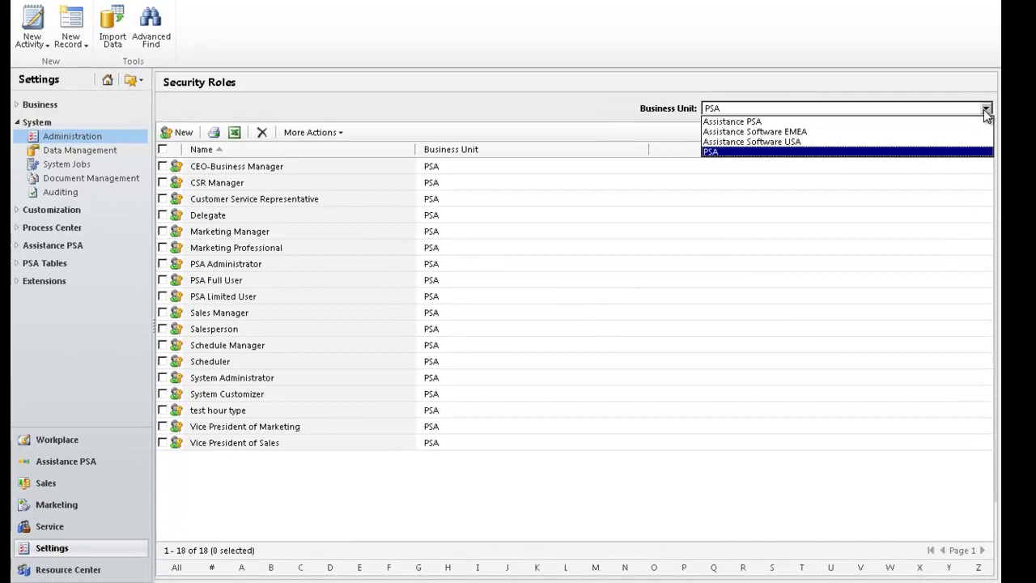
click(958, 155)
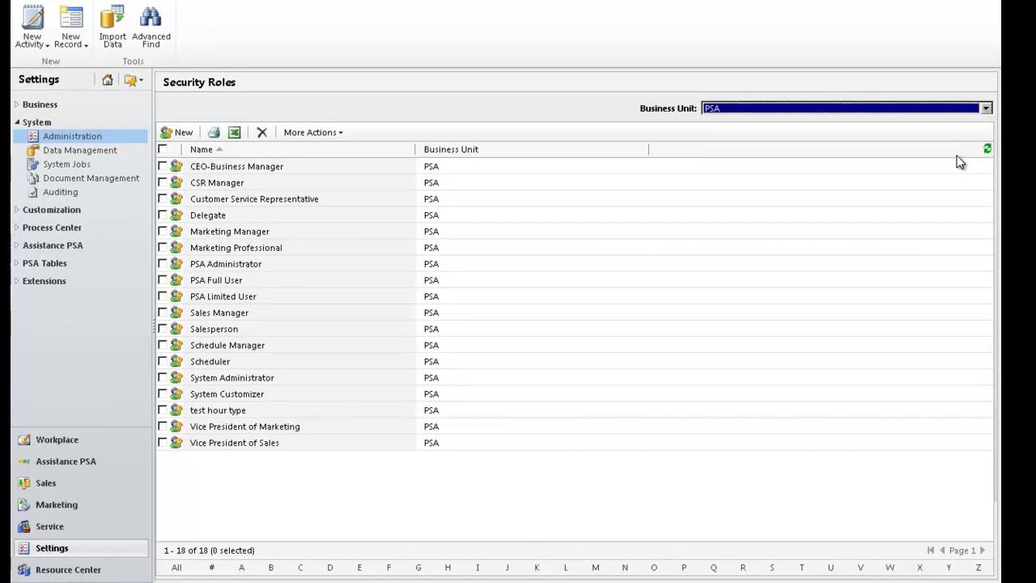
Copy the PSA Full User security role to a new role named PSA Project Manager.
click(162, 281)
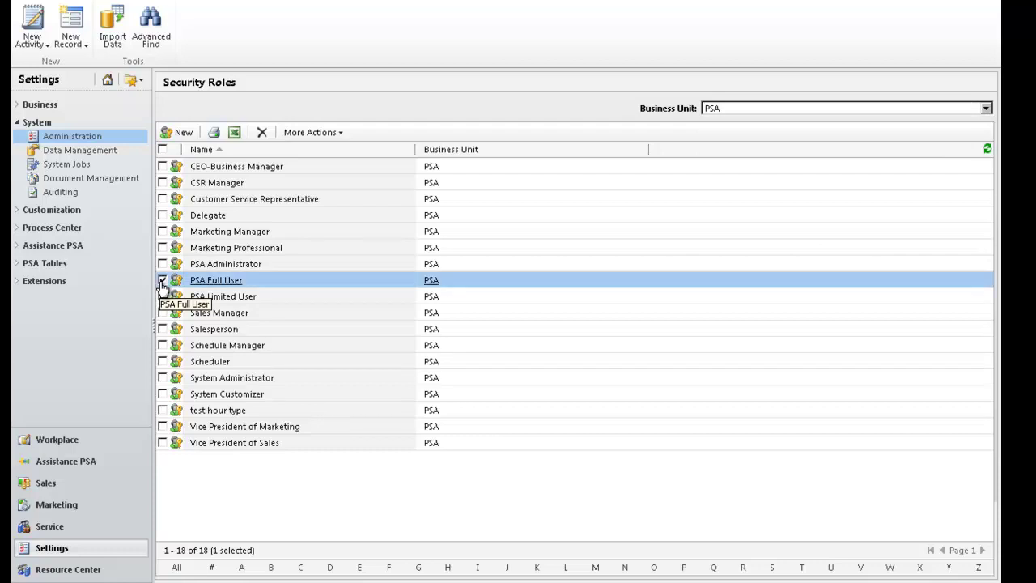
click(340, 134)
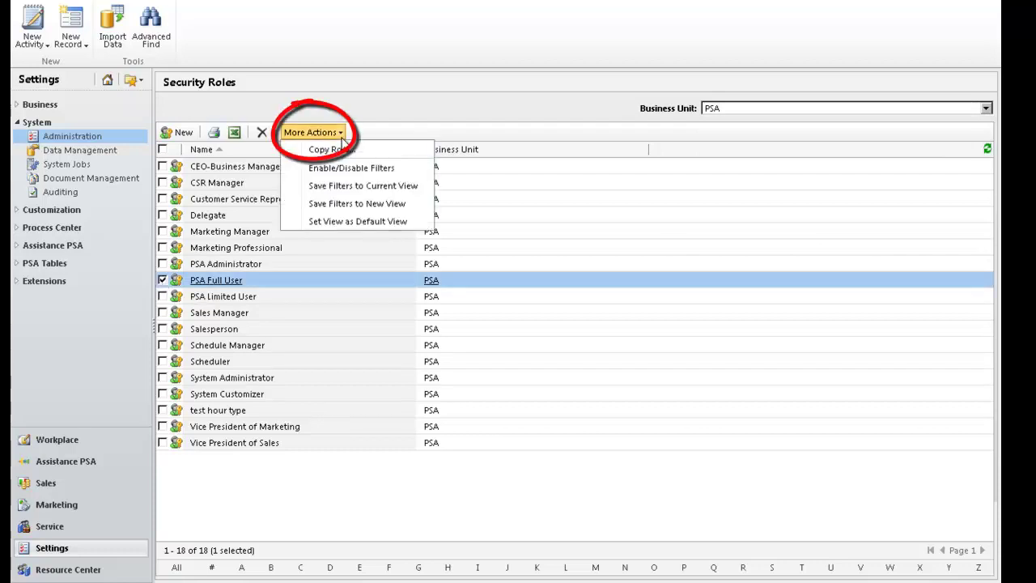
click(395, 150)
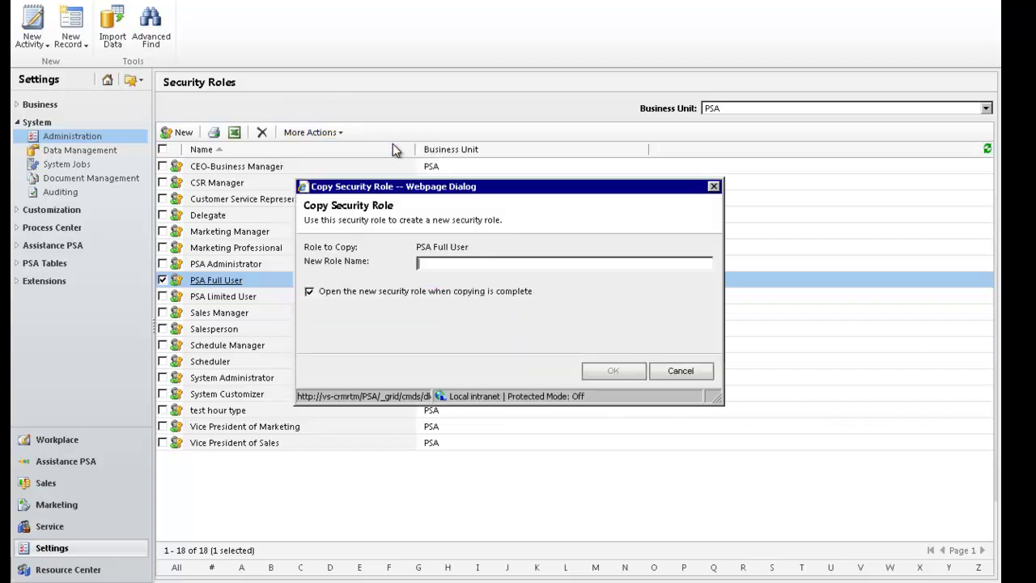
text(PSA Project Manager)
click(594, 372)
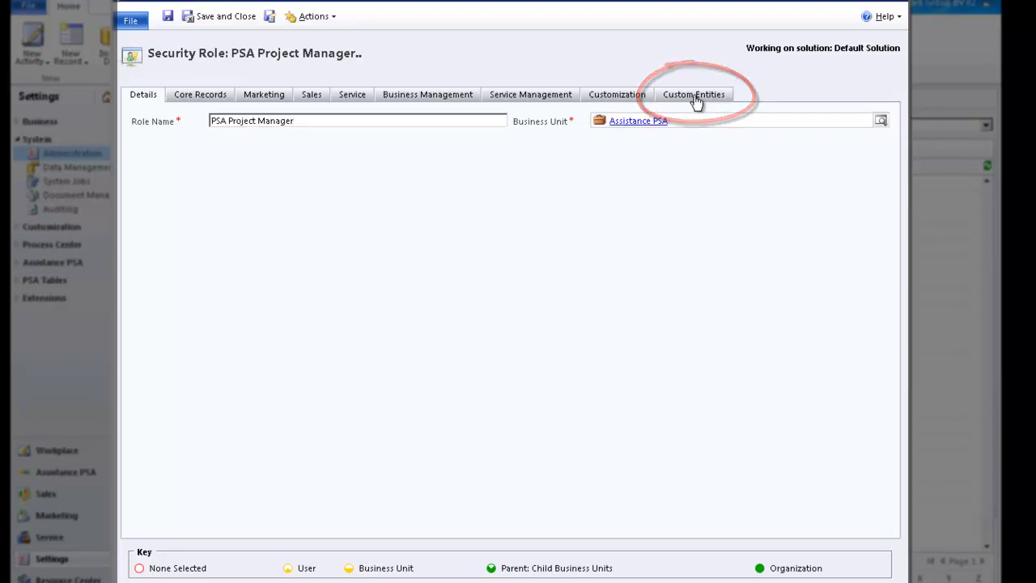
Review the custom entity privileges of the PSA Project Manager role and save the role.
click(695, 95)
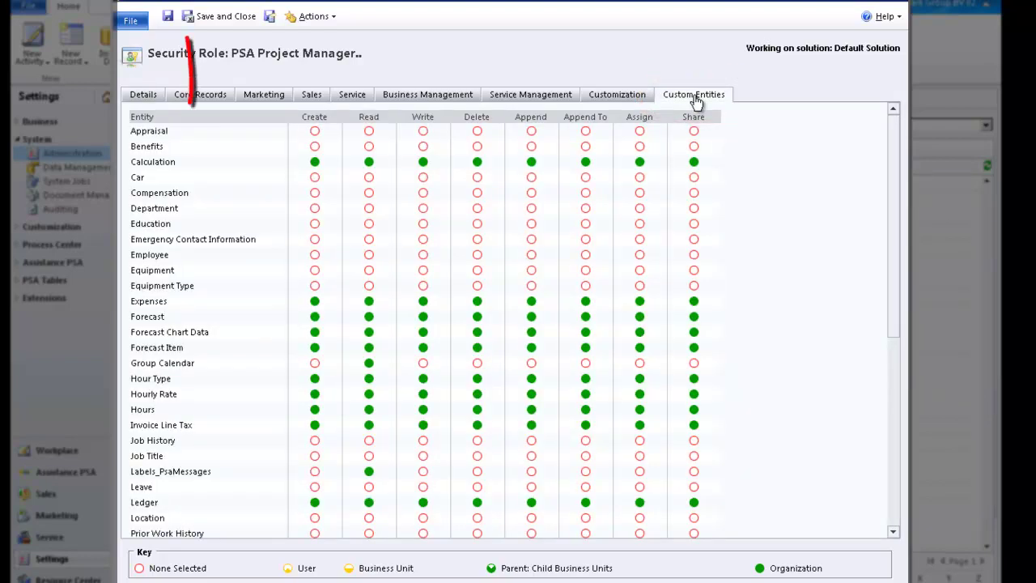
click(893, 518)
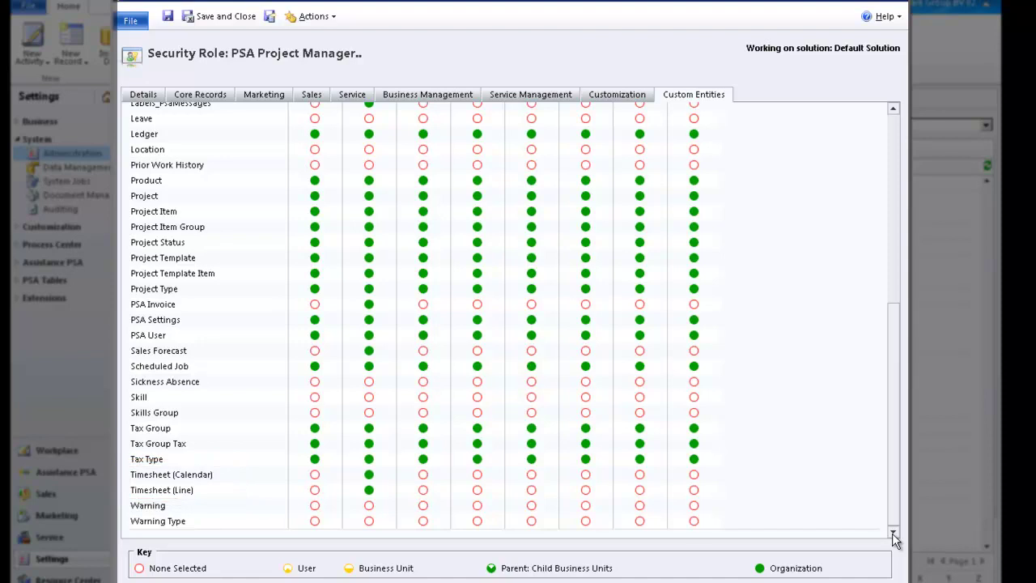
click(895, 120)
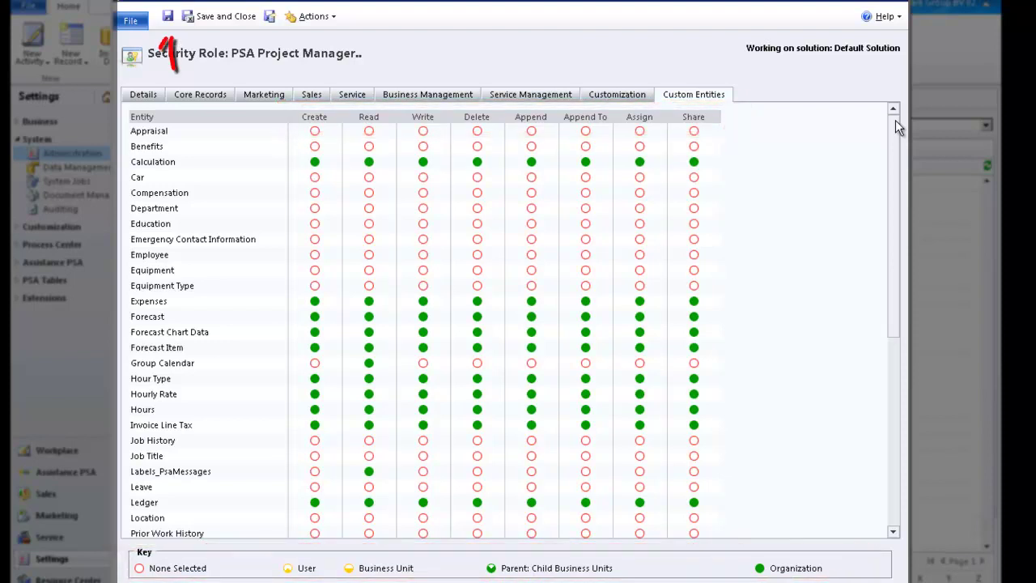
click(168, 17)
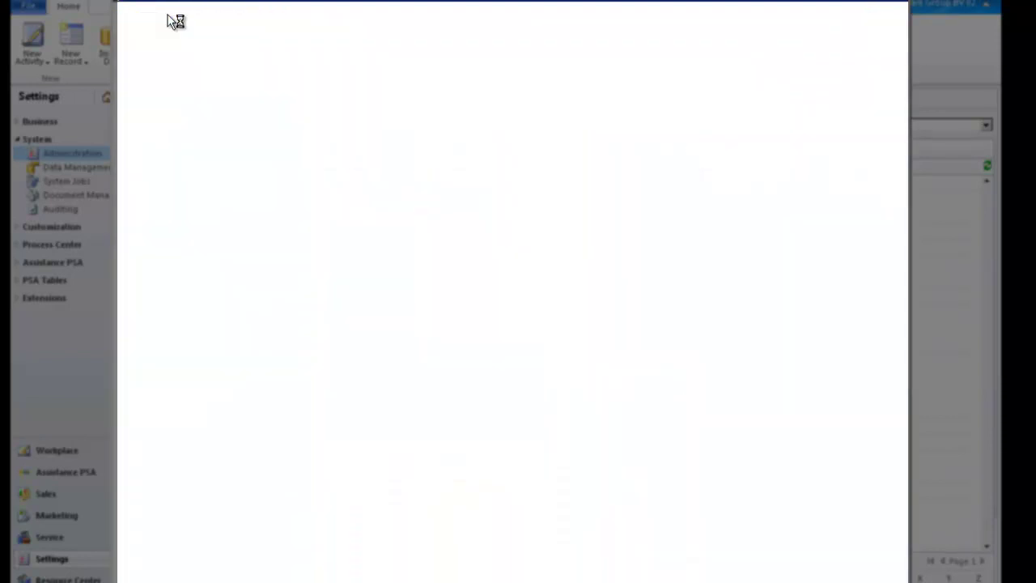
Examine the role's Customization, Service Management, Business Management, Service, Sales, Marketing and Core Records privileges, and save and close it.
click(630, 101)
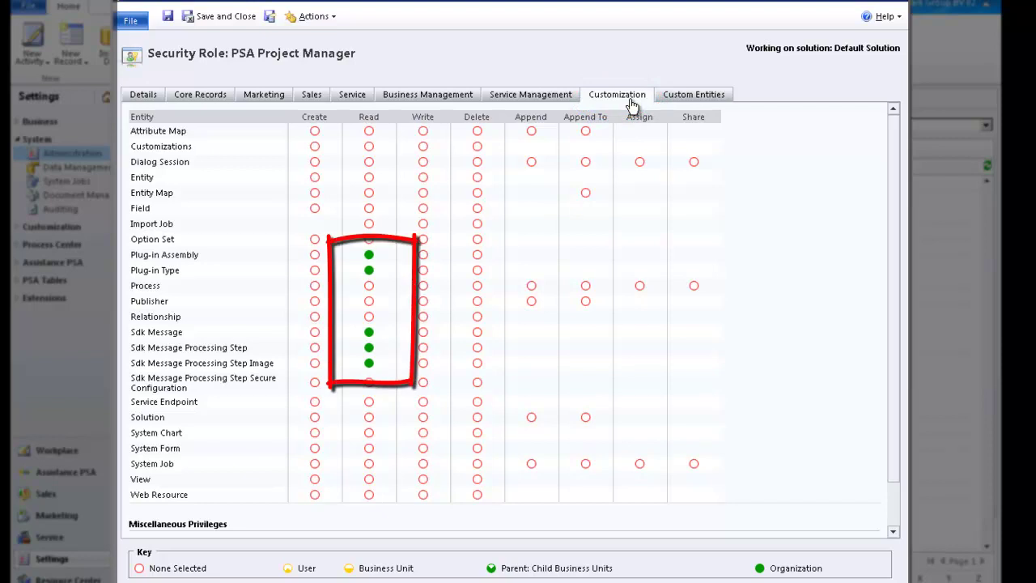
click(548, 97)
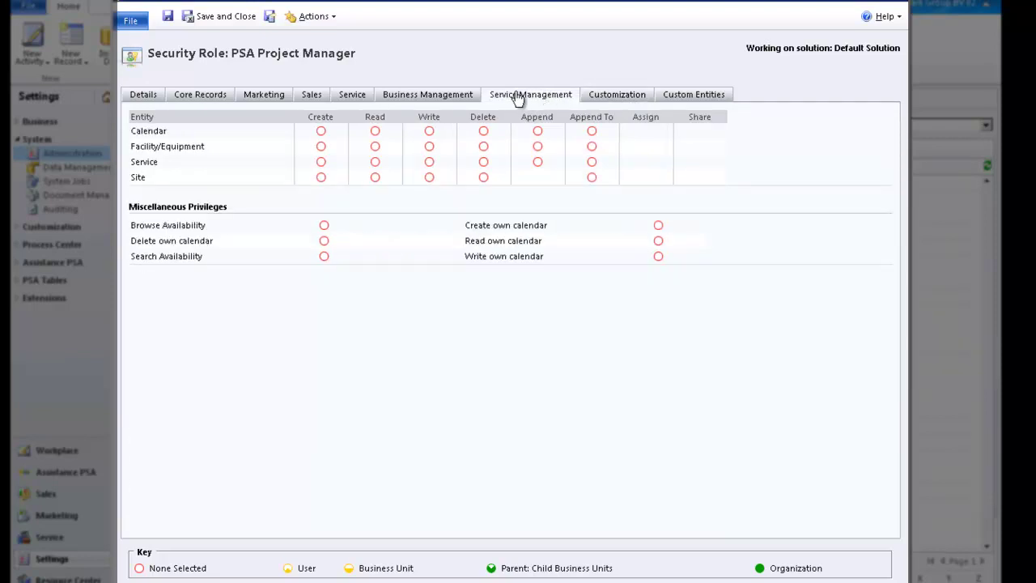
click(453, 96)
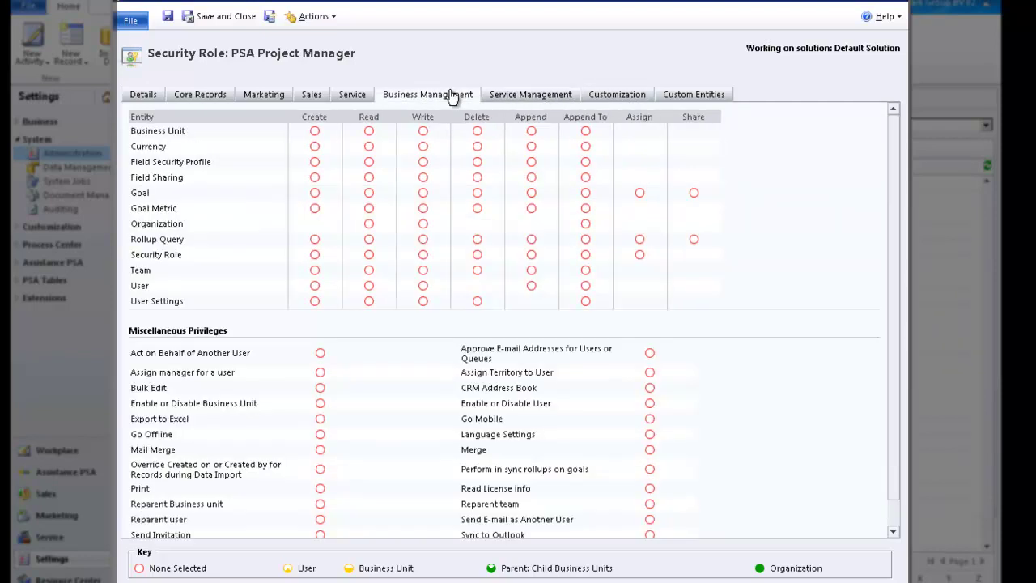
click(352, 97)
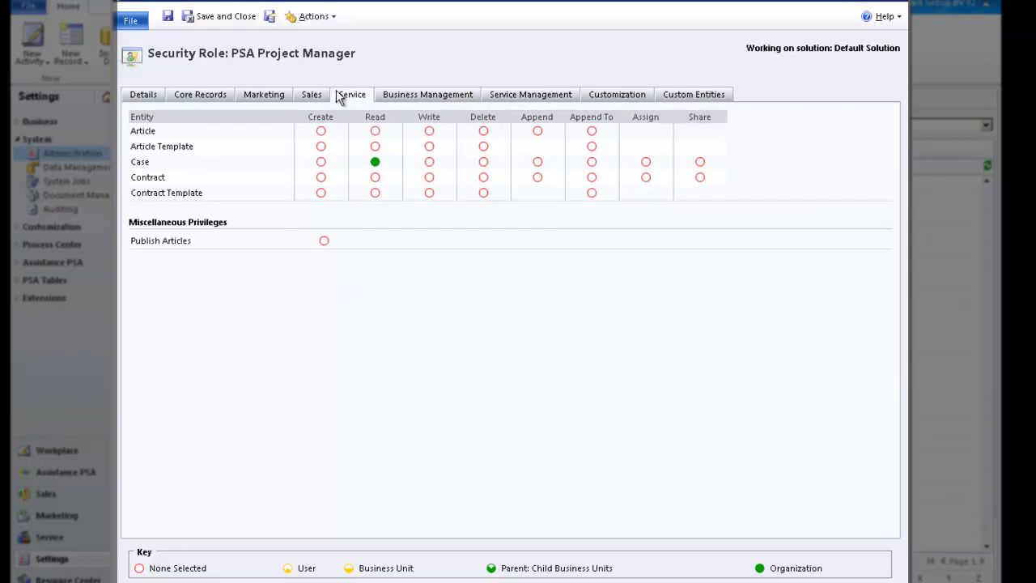
click(303, 97)
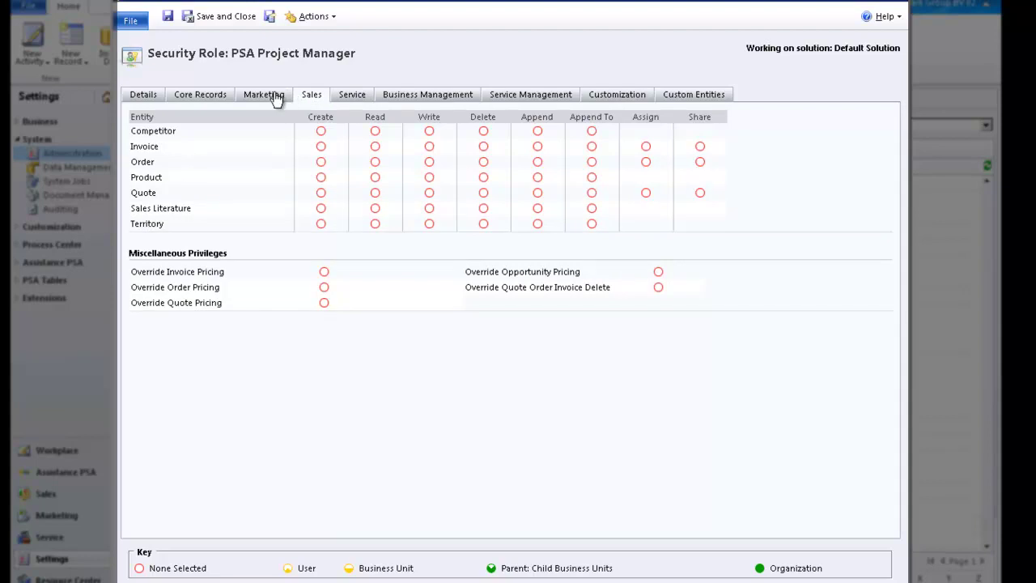
click(274, 97)
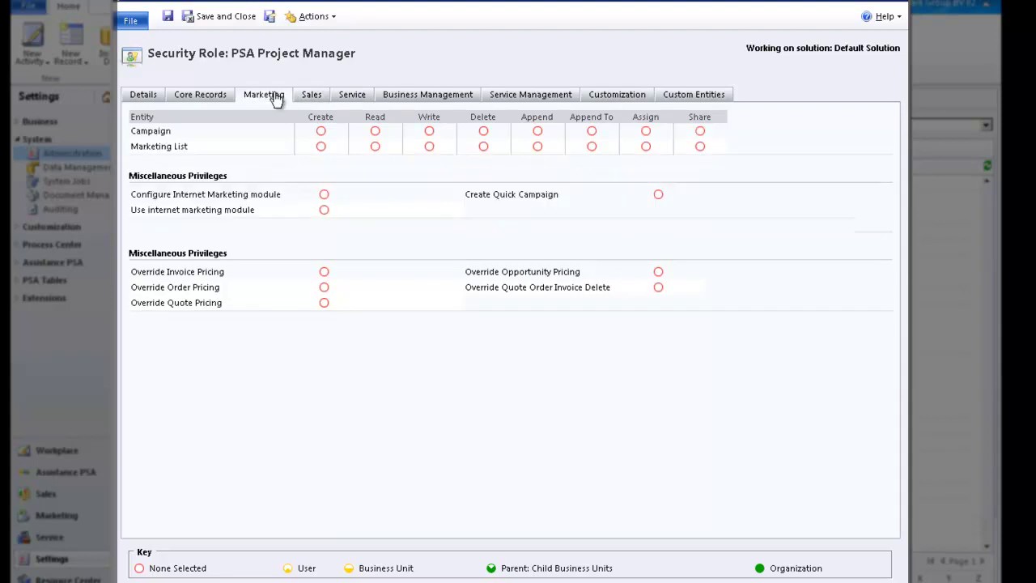
click(209, 98)
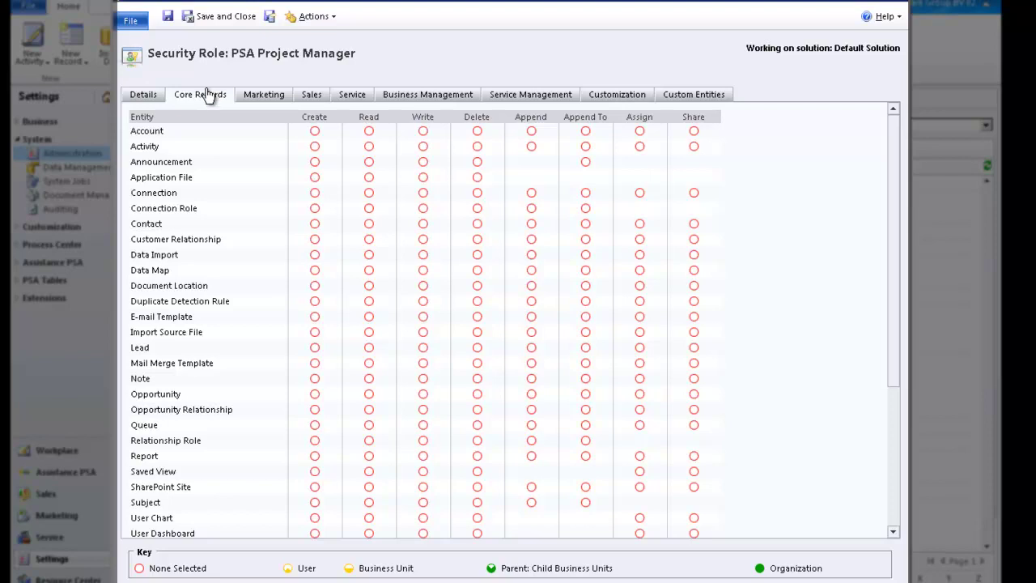
click(227, 17)
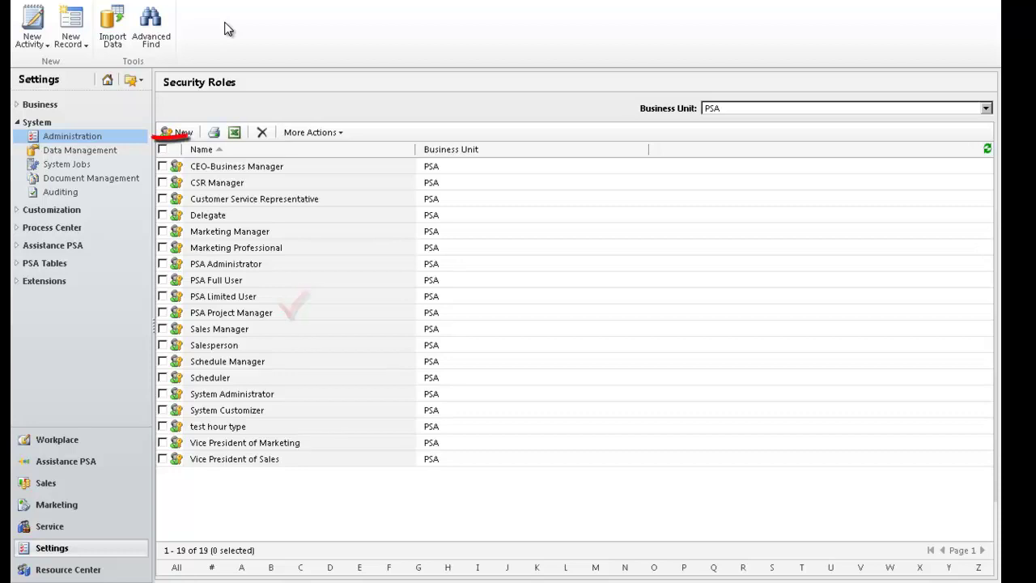
Open the CRM user listed directly below Administrator CRM and show that user's security roles.
click(127, 140)
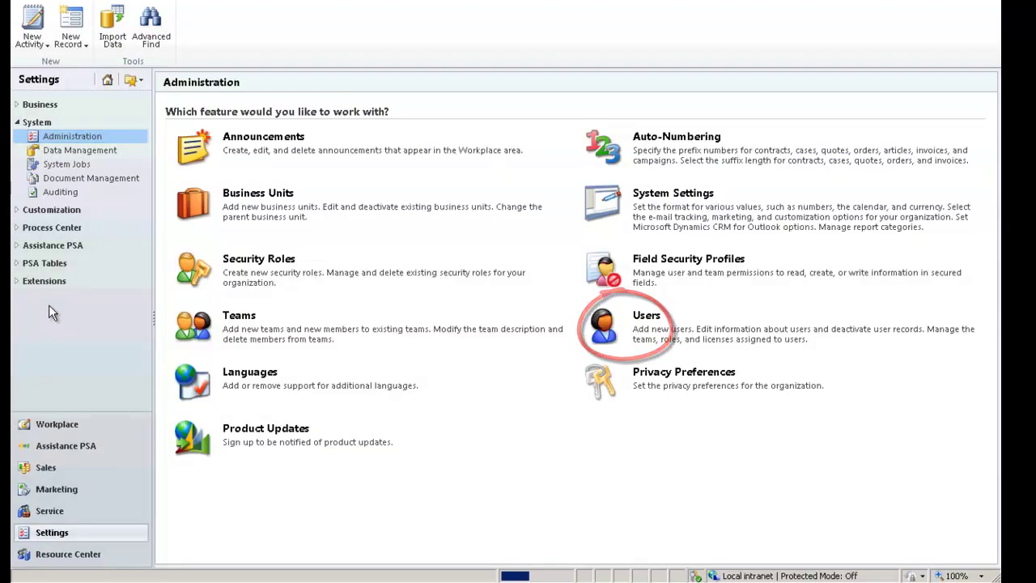
click(17, 246)
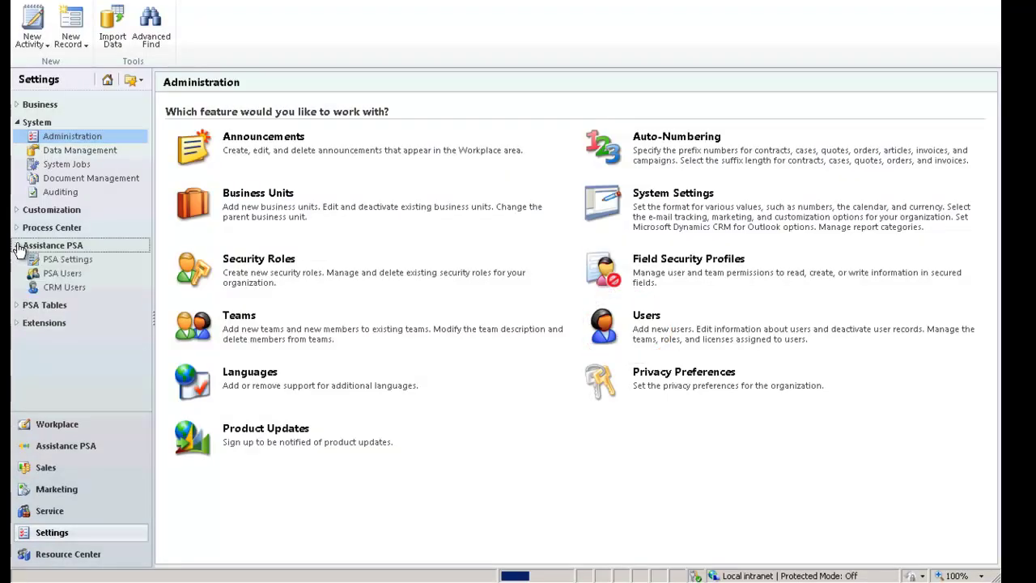
click(79, 289)
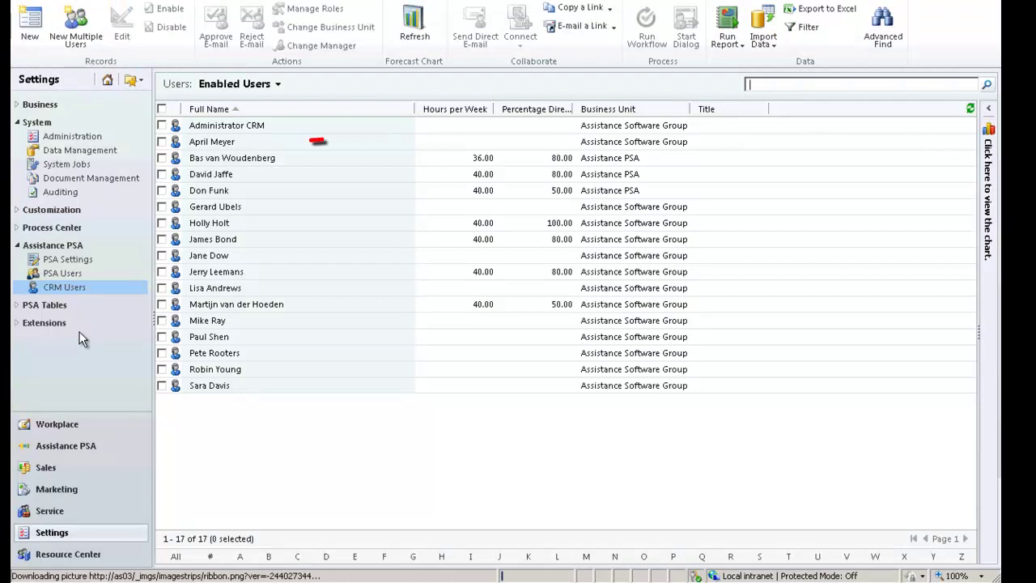
click(215, 141)
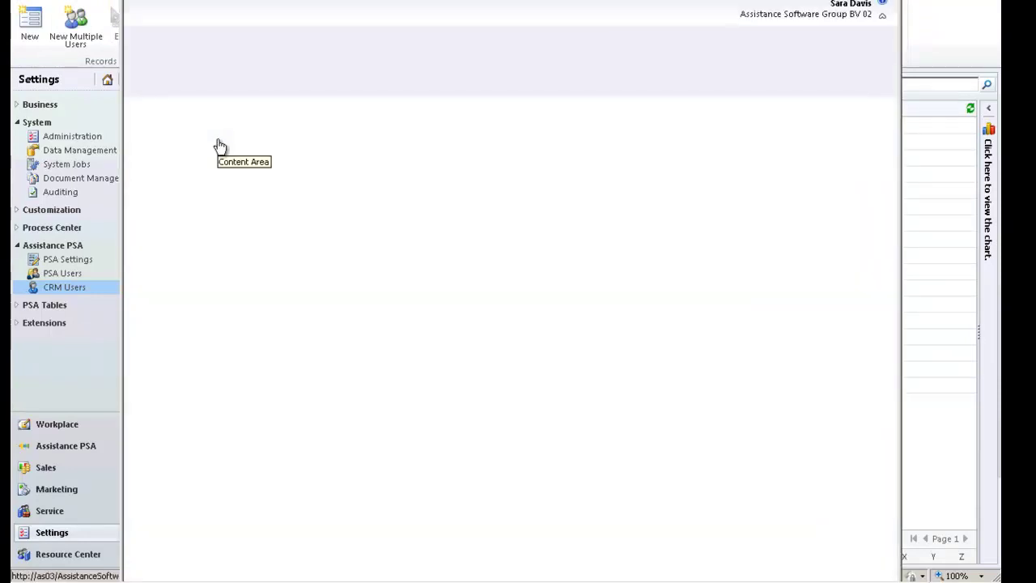
click(213, 230)
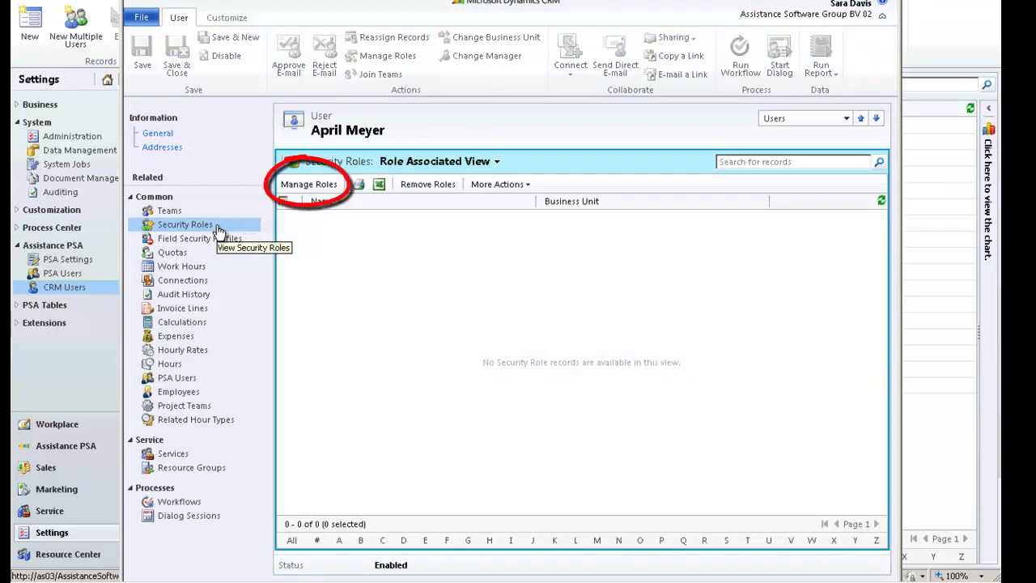
Select the security roles for this user, including CSR Manager, and apply the assignment.
click(309, 185)
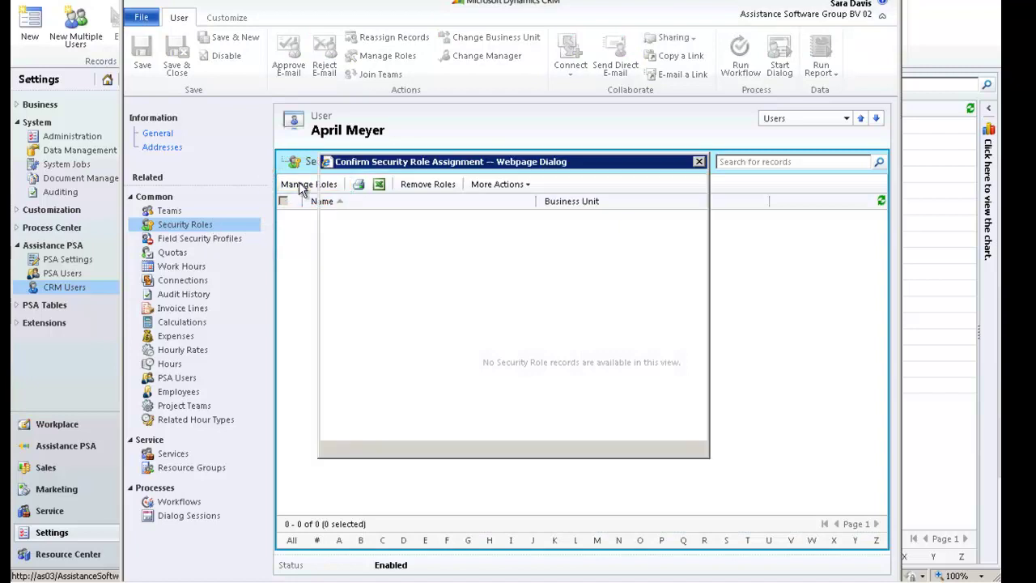
click(693, 391)
click(335, 387)
scroll(696, 252, up, 1)
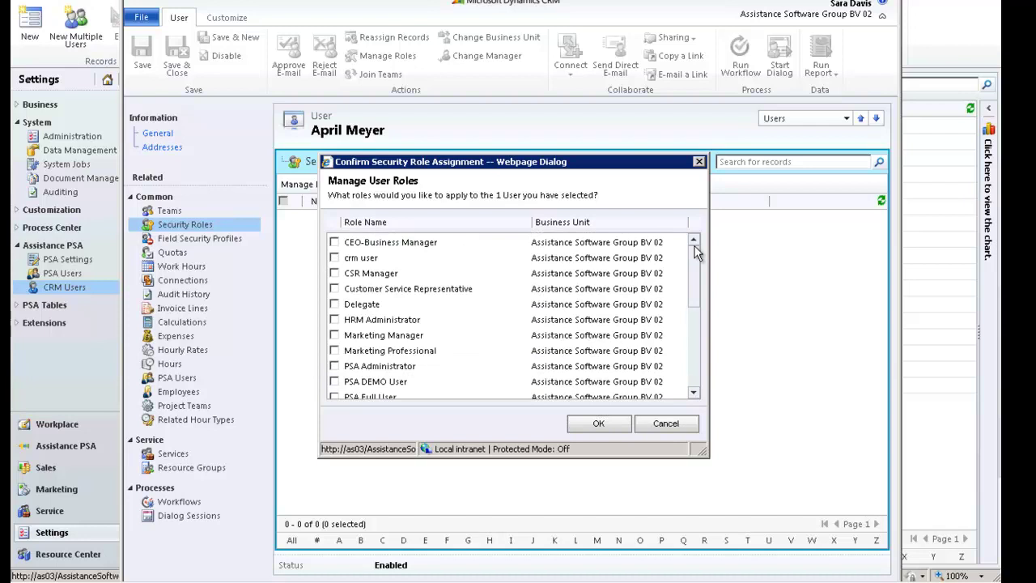
click(335, 273)
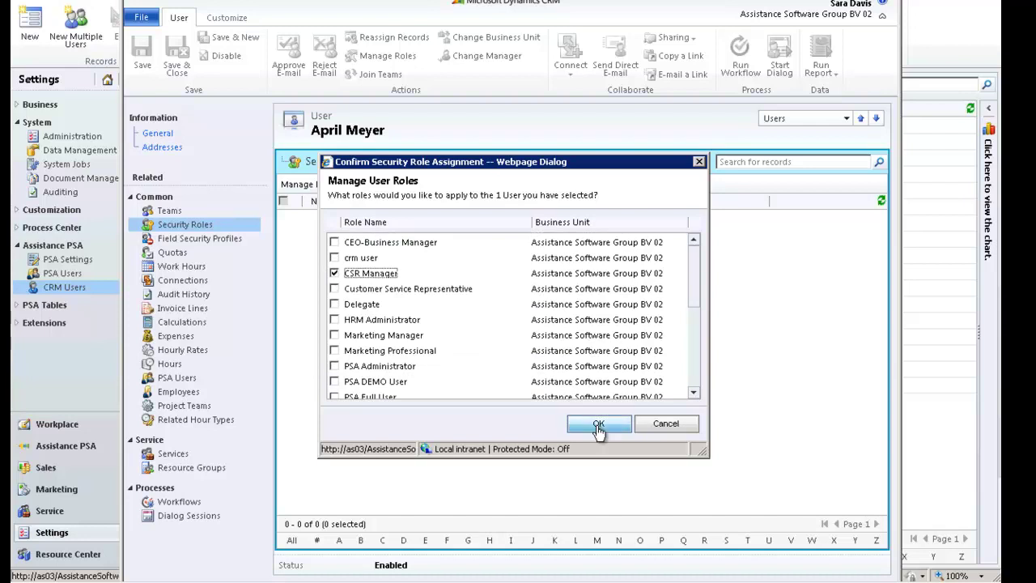
click(599, 426)
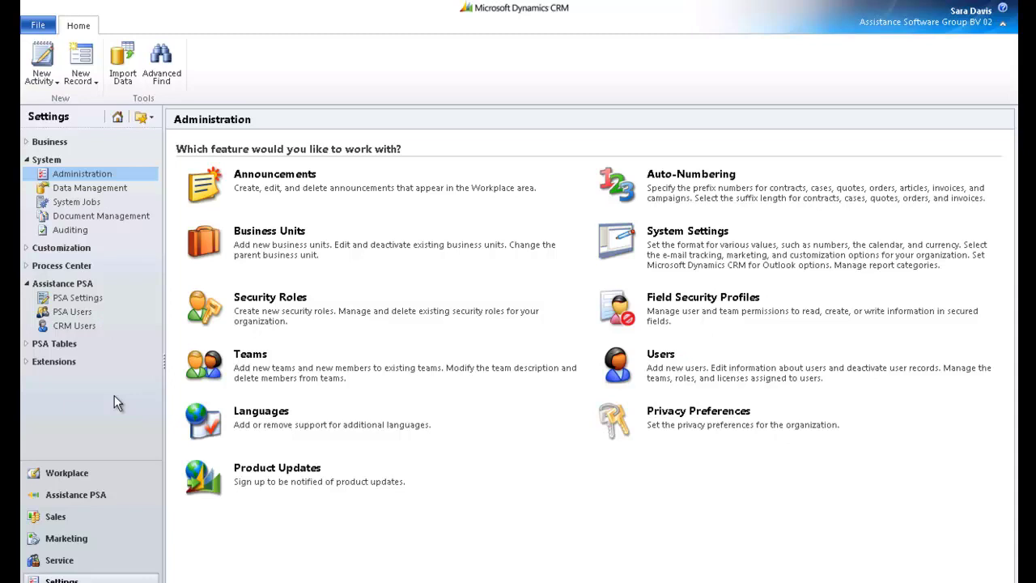
Create a PSA user for the same employee, allow approving hours and expenses for their own business unit, and save and close it.
click(100, 314)
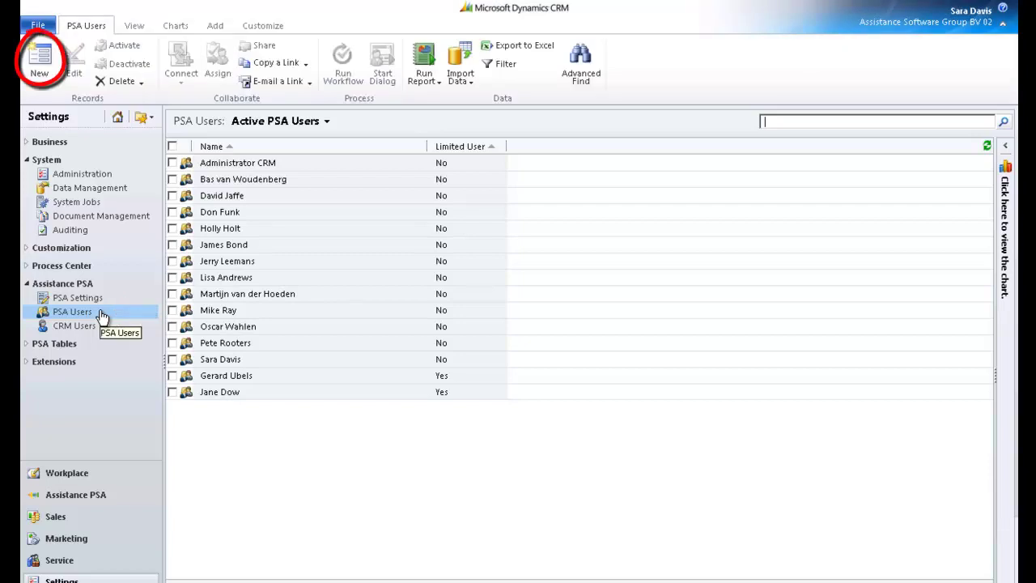
click(41, 73)
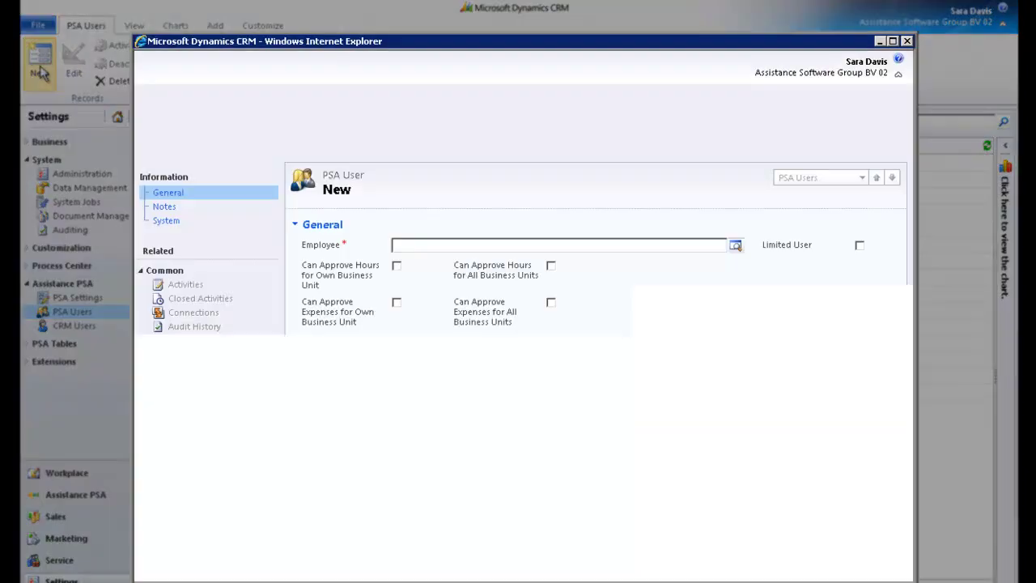
click(726, 247)
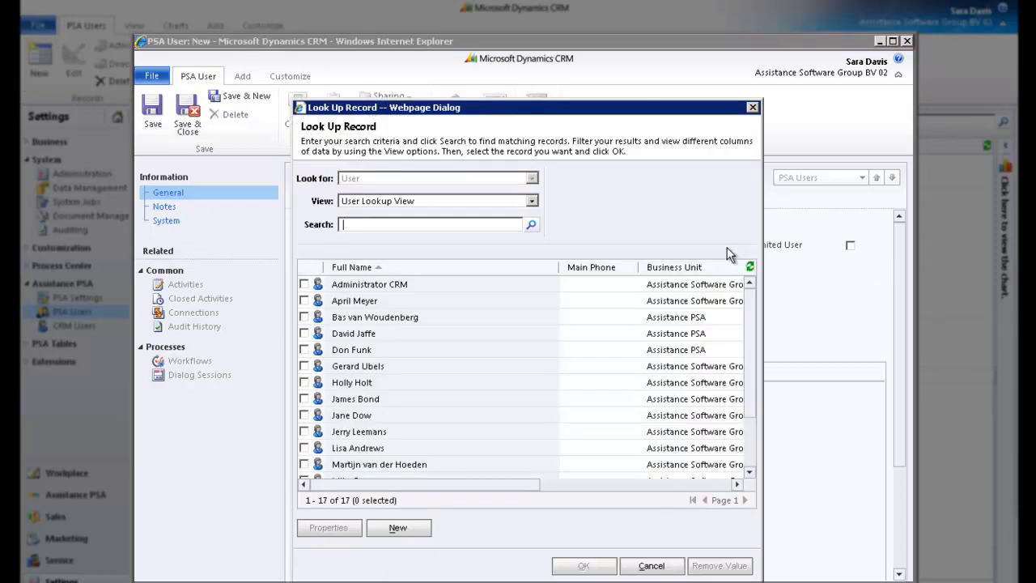
click(305, 300)
click(567, 570)
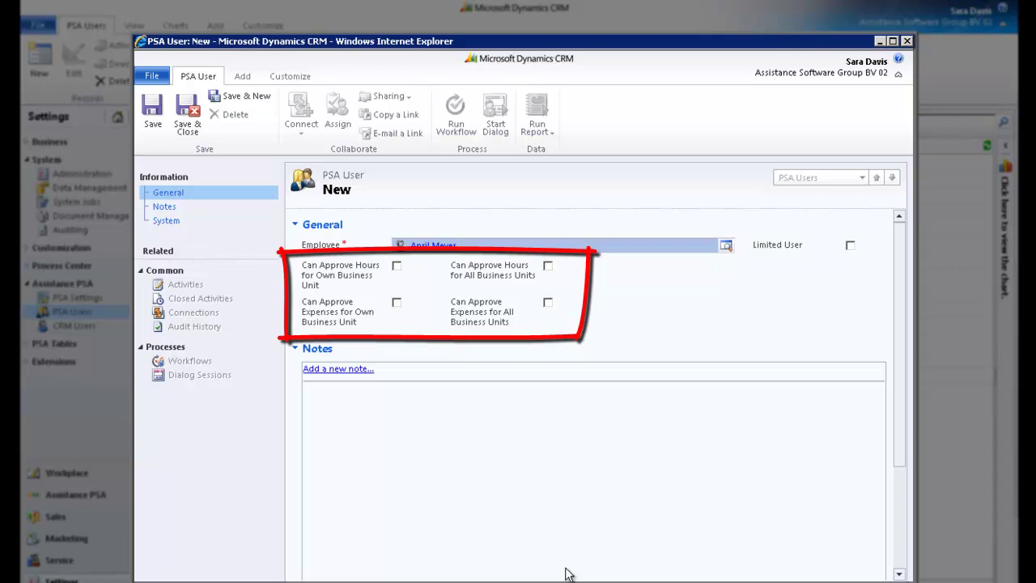
click(396, 264)
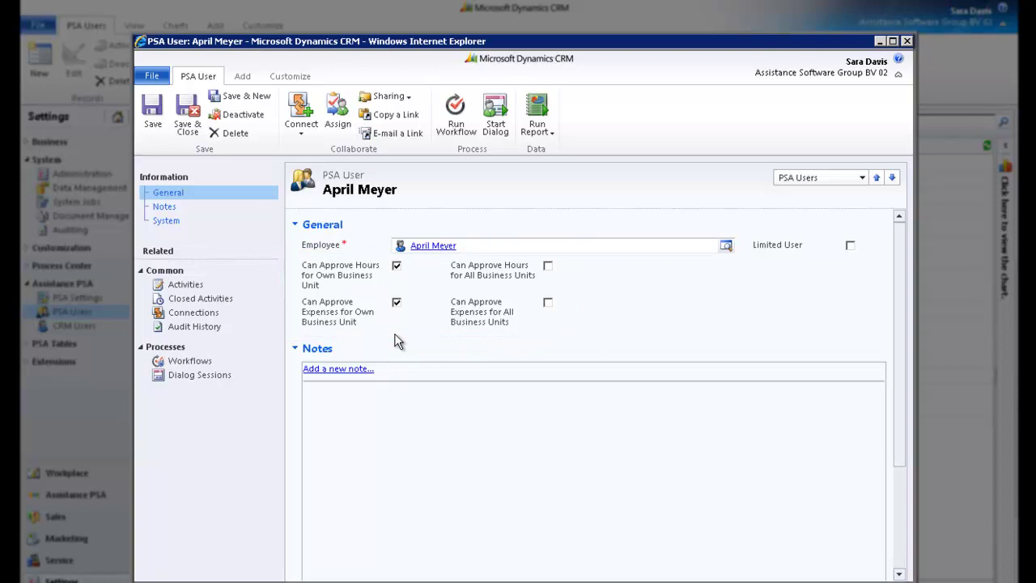
click(186, 136)
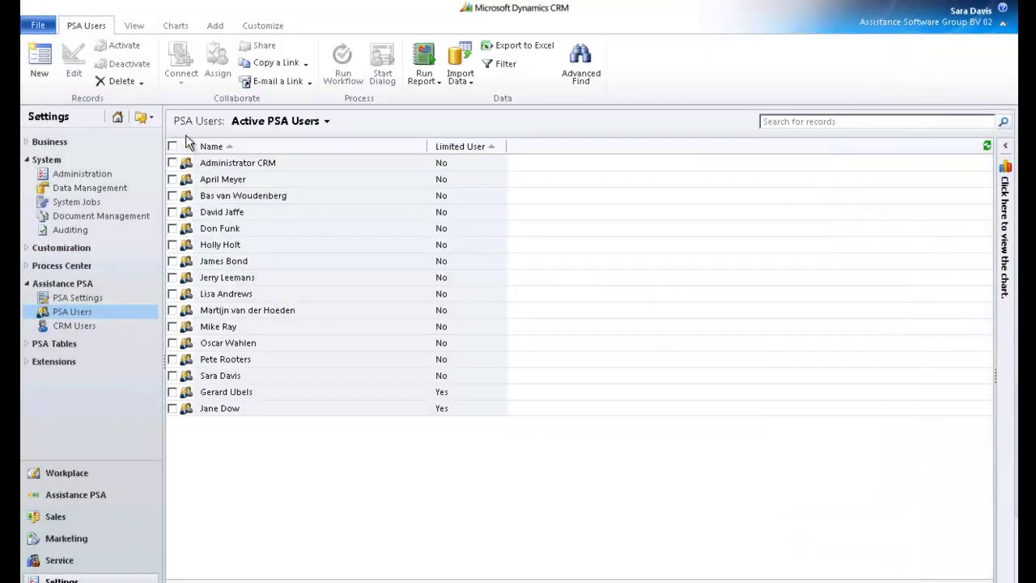